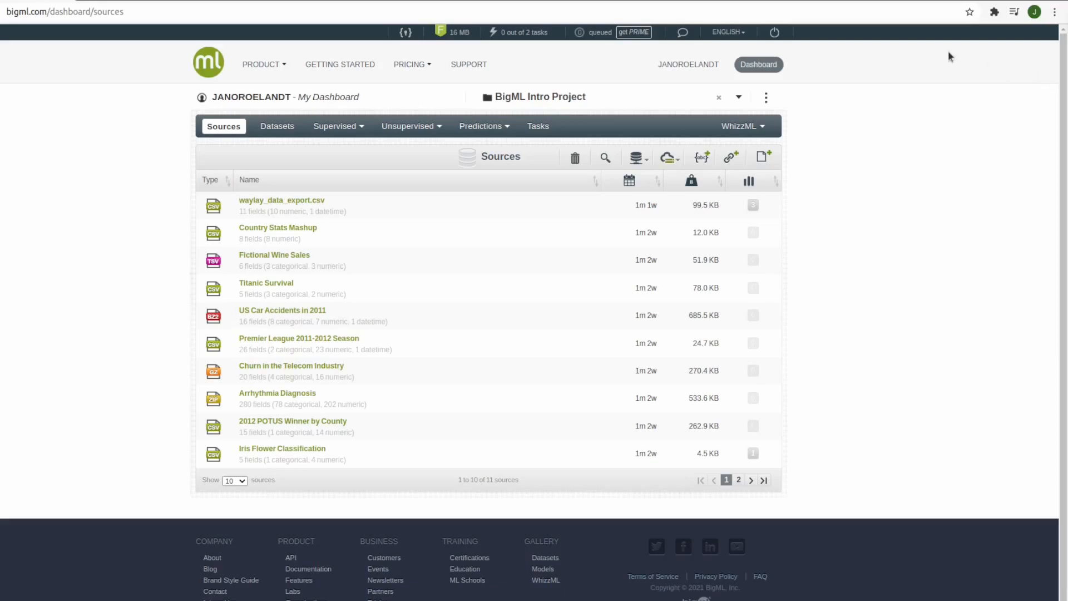
Upload the local file bigml_training_data.csv as a new source and open that source
click(763, 156)
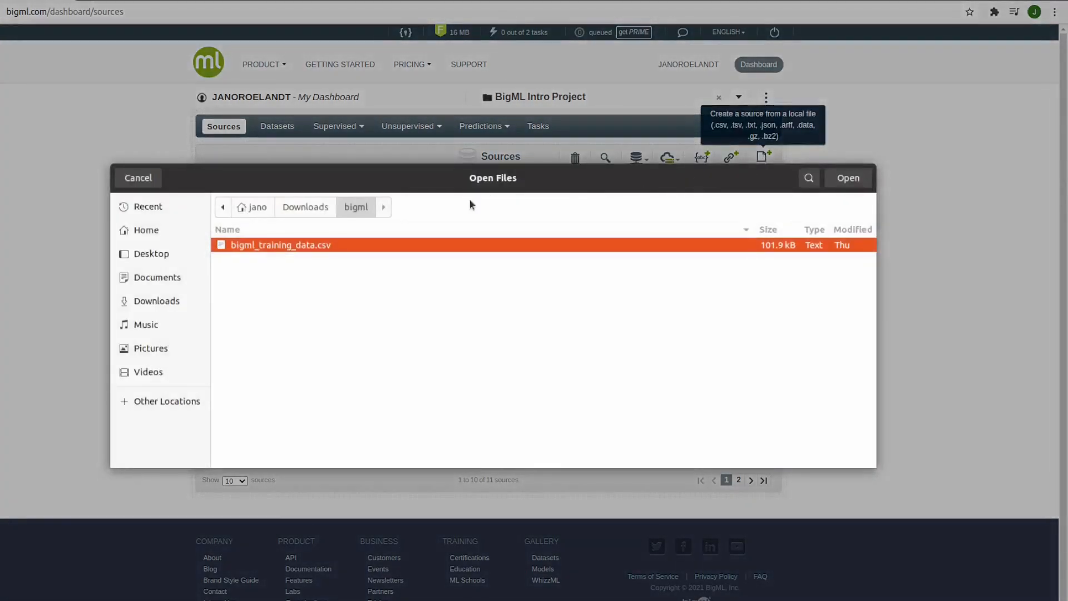
click(842, 178)
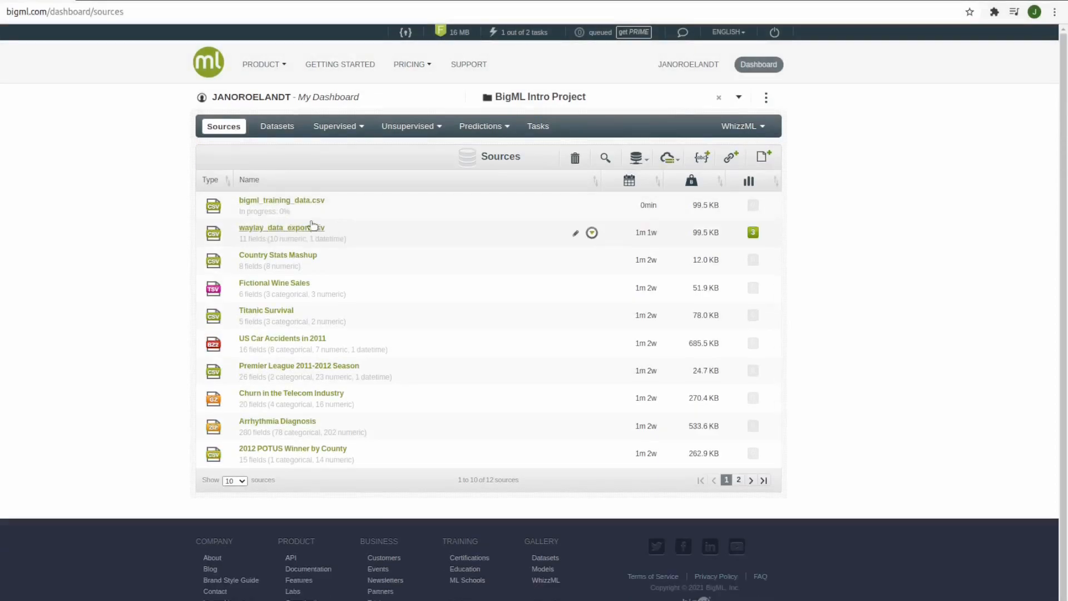
click(310, 205)
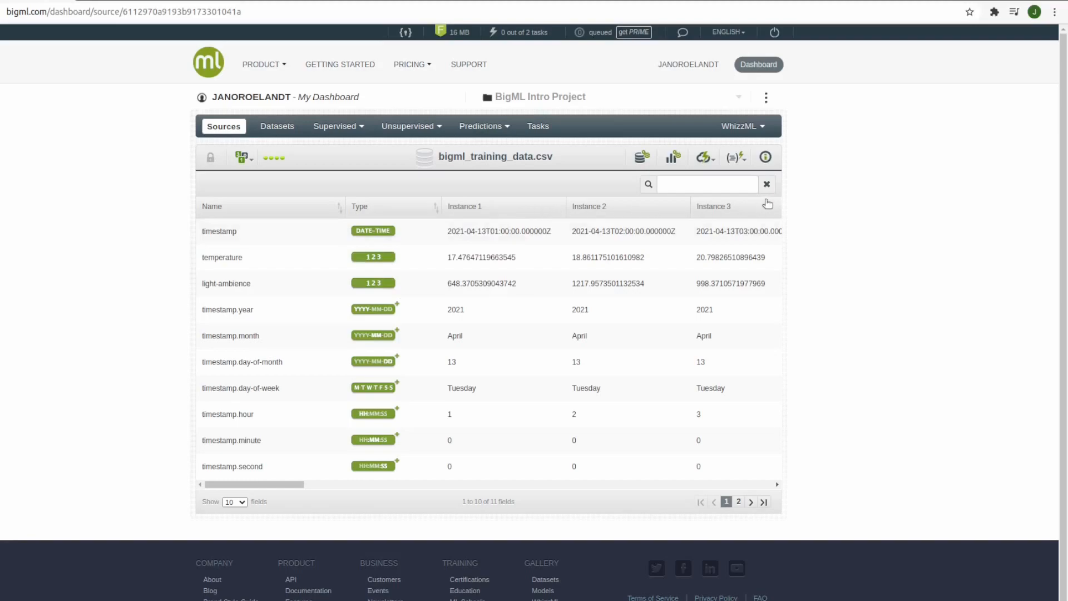
Create a dataset from the source at 100% size, including only the temperature and light-ambience fields
click(673, 157)
click(231, 260)
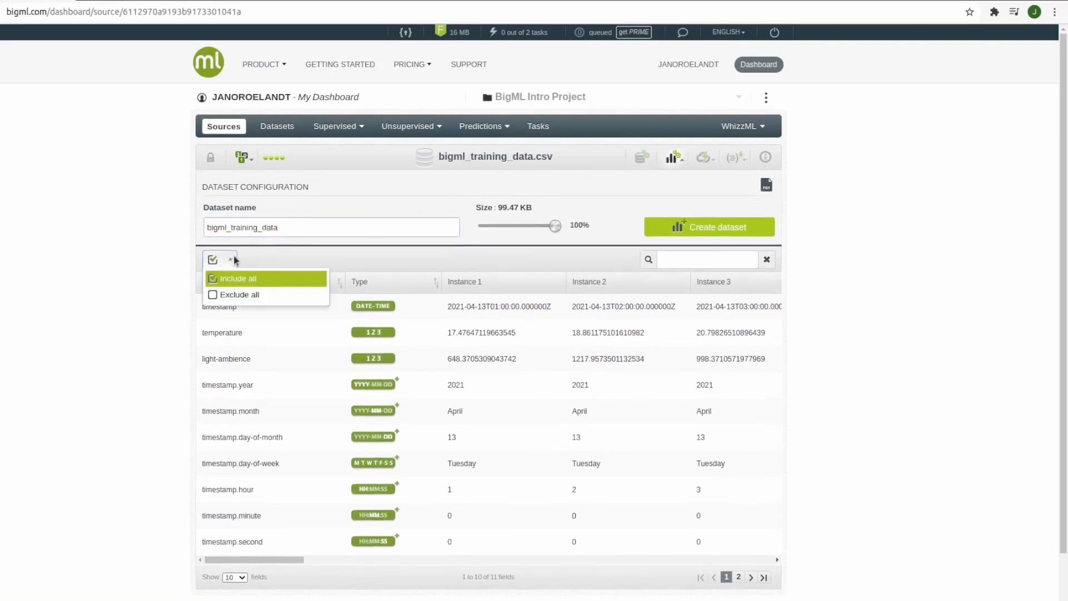
click(235, 296)
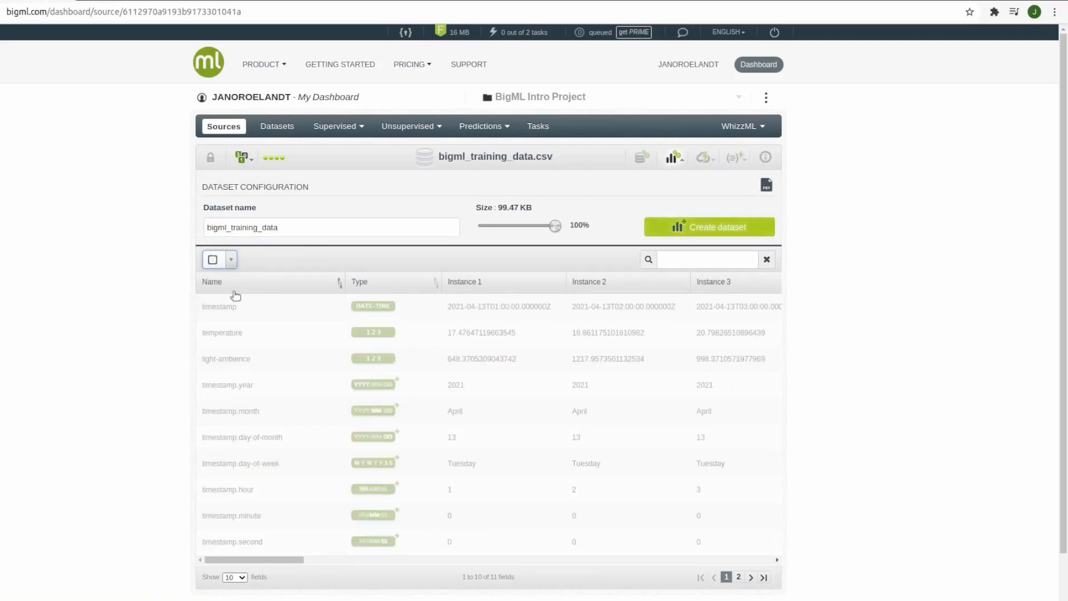
click(330, 334)
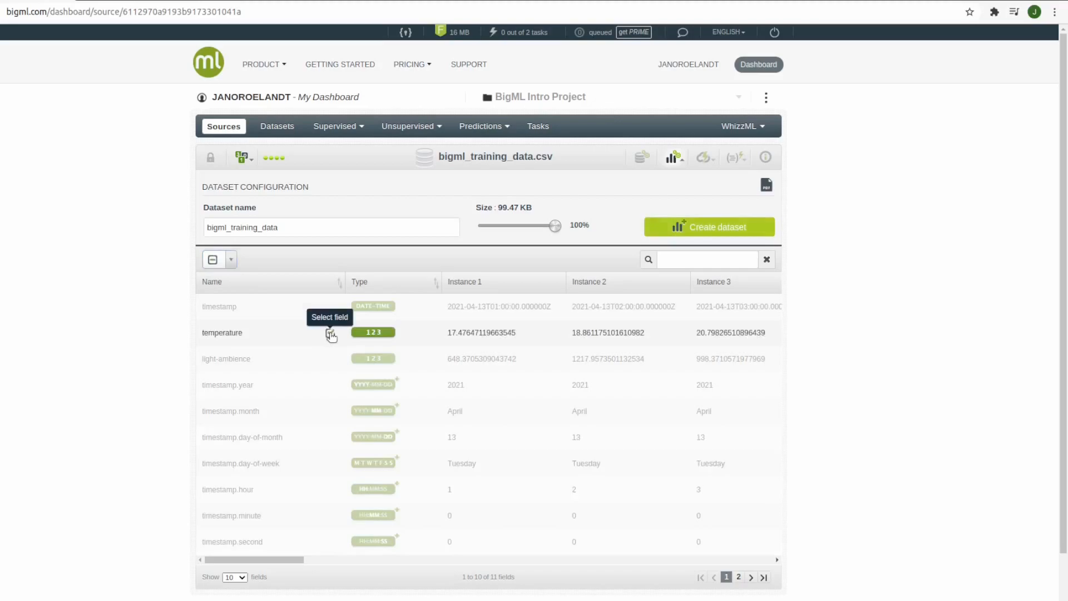
click(330, 359)
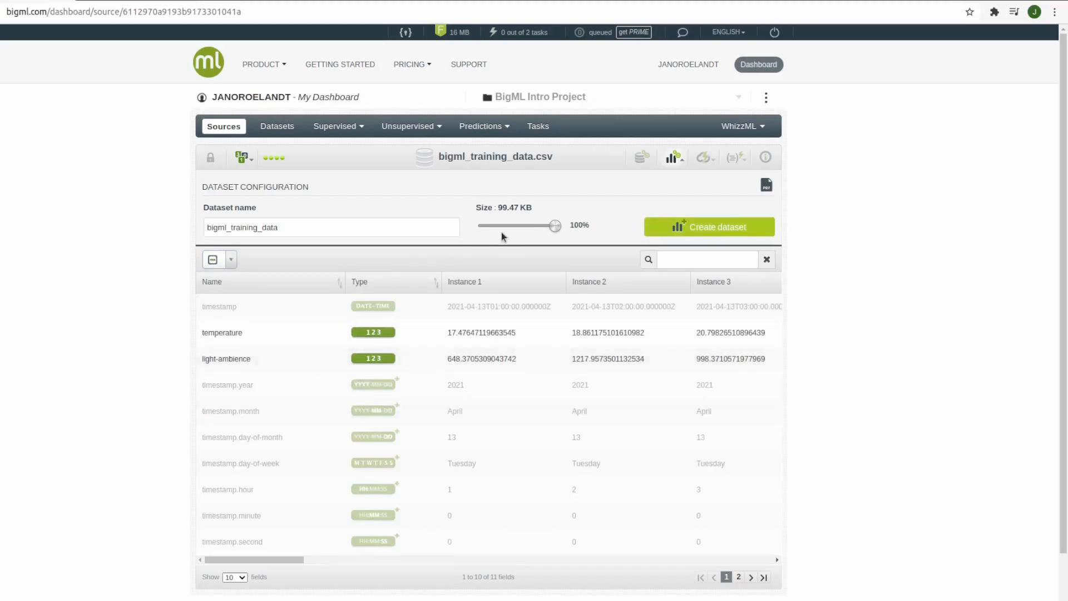
mouse_move(554, 226)
mouse_down()
mouse_move(526, 226)
mouse_move(559, 228)
mouse_up()
click(659, 227)
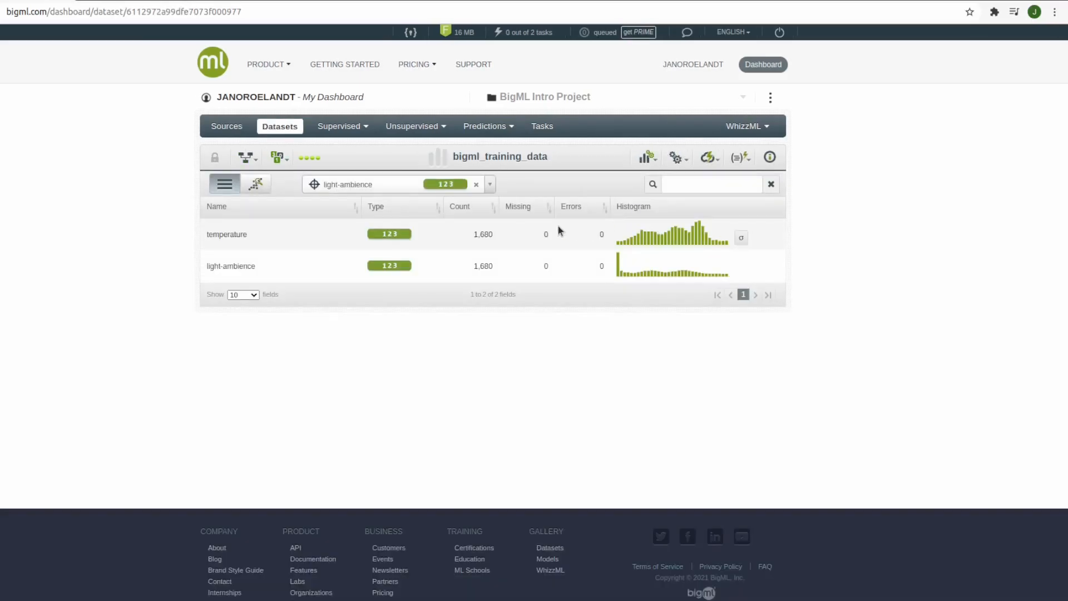
Inspect the temperature field's count and view the dataset's scatterplot of light-ambience against temperature
double_click(484, 234)
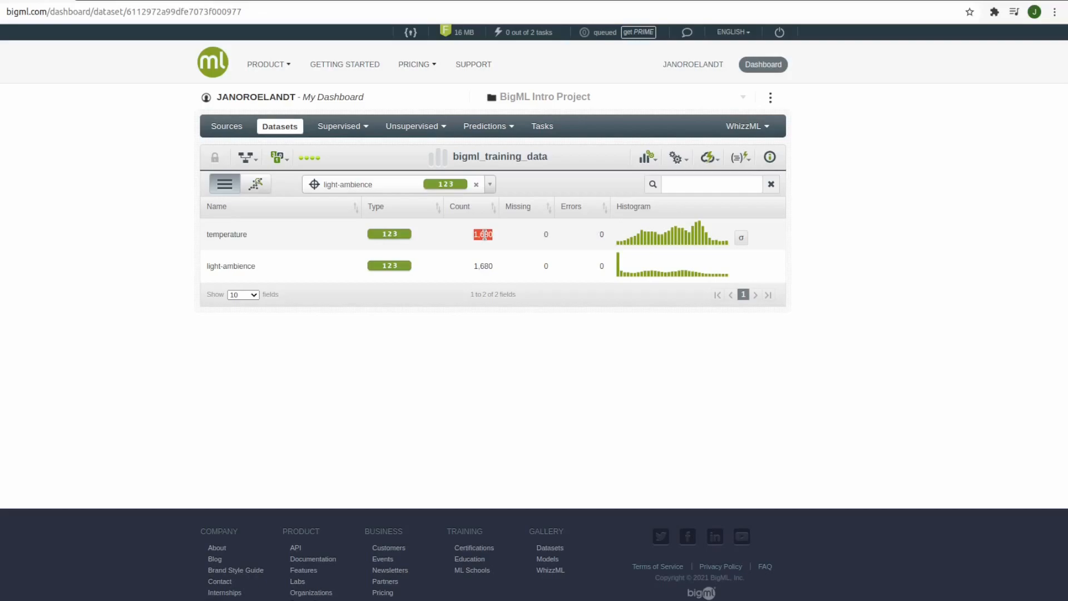
click(447, 241)
click(255, 184)
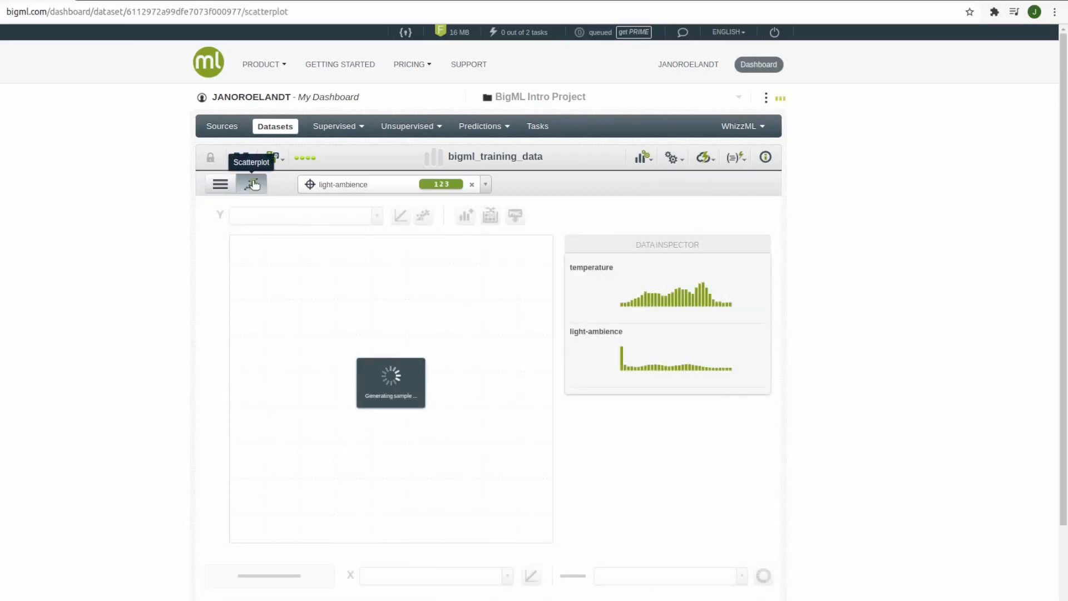
click(425, 217)
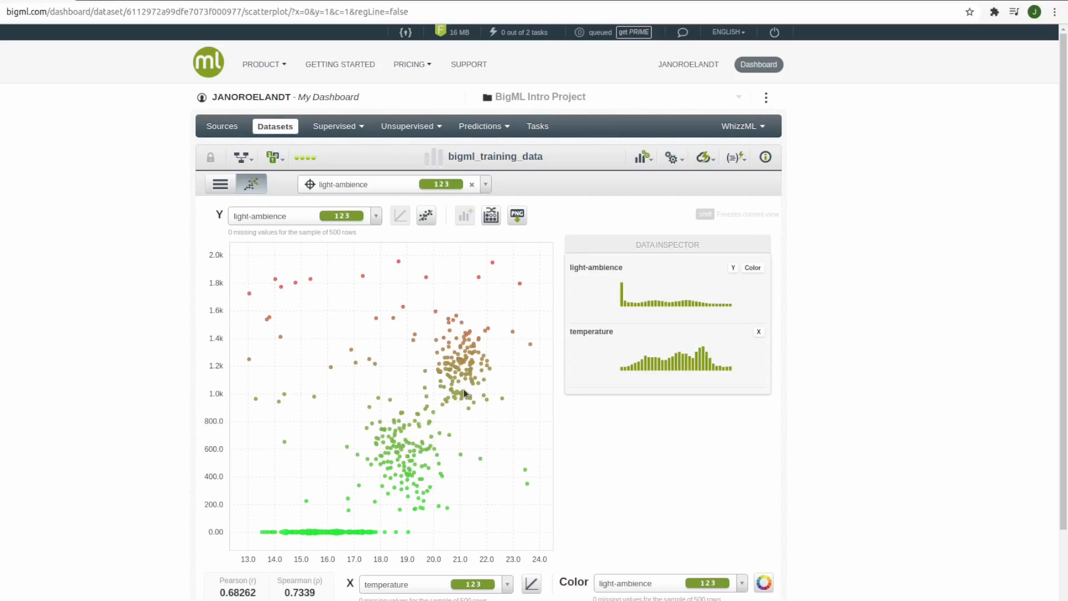
Create an anomaly detector from the dataset with the number of anomalies set to 150 and default advanced settings
click(673, 158)
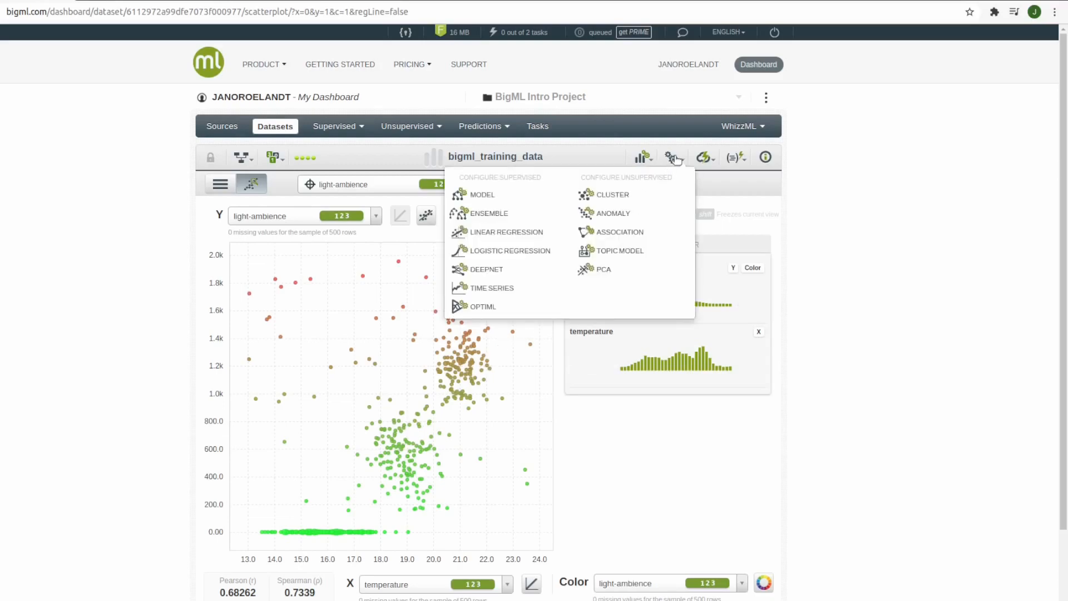
click(642, 159)
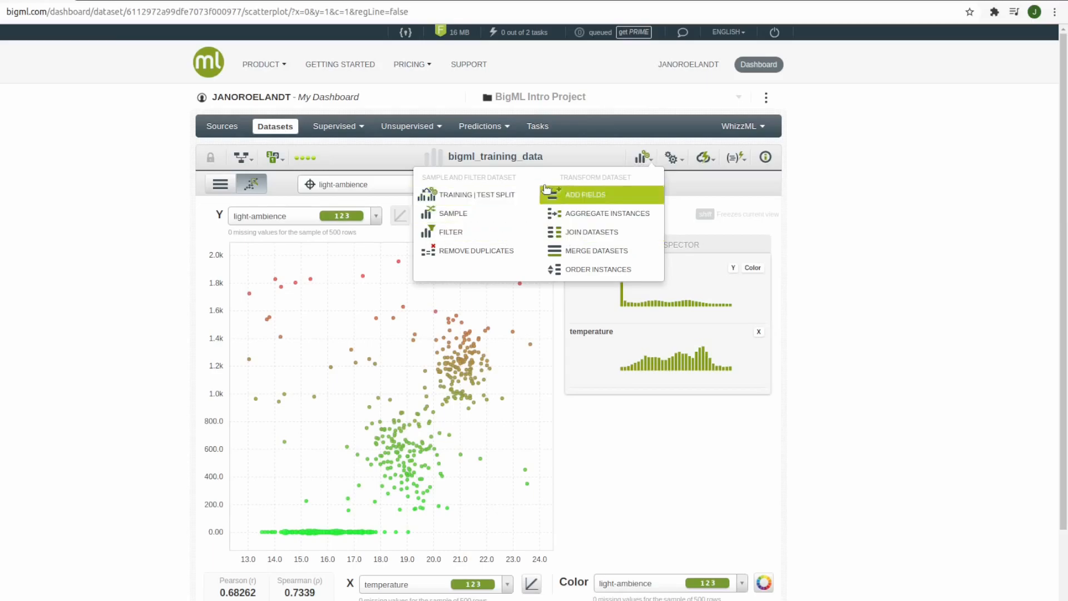
mouse_move(673, 165)
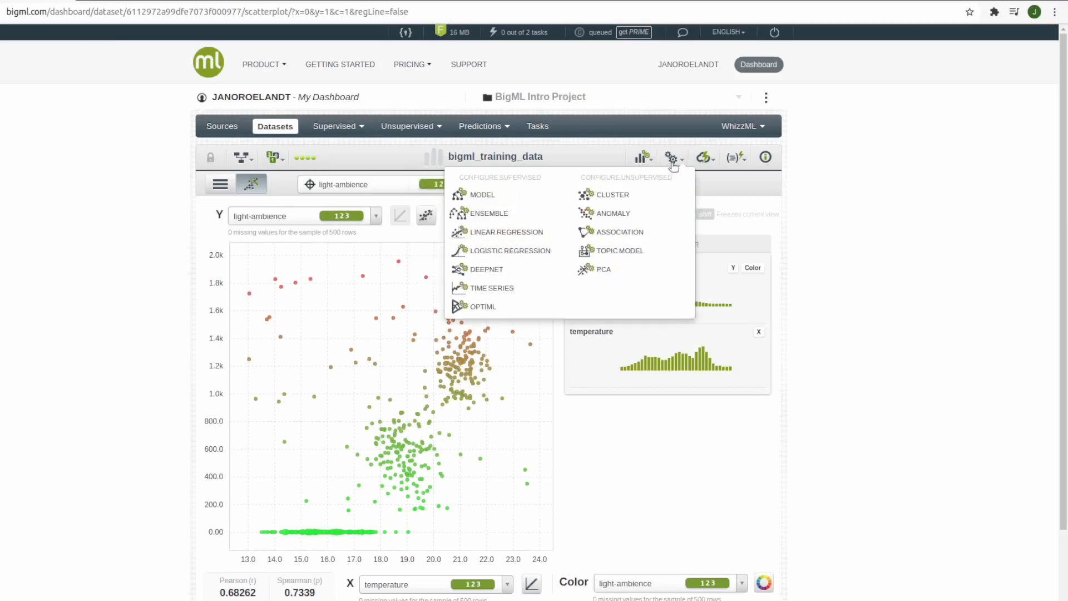
click(666, 214)
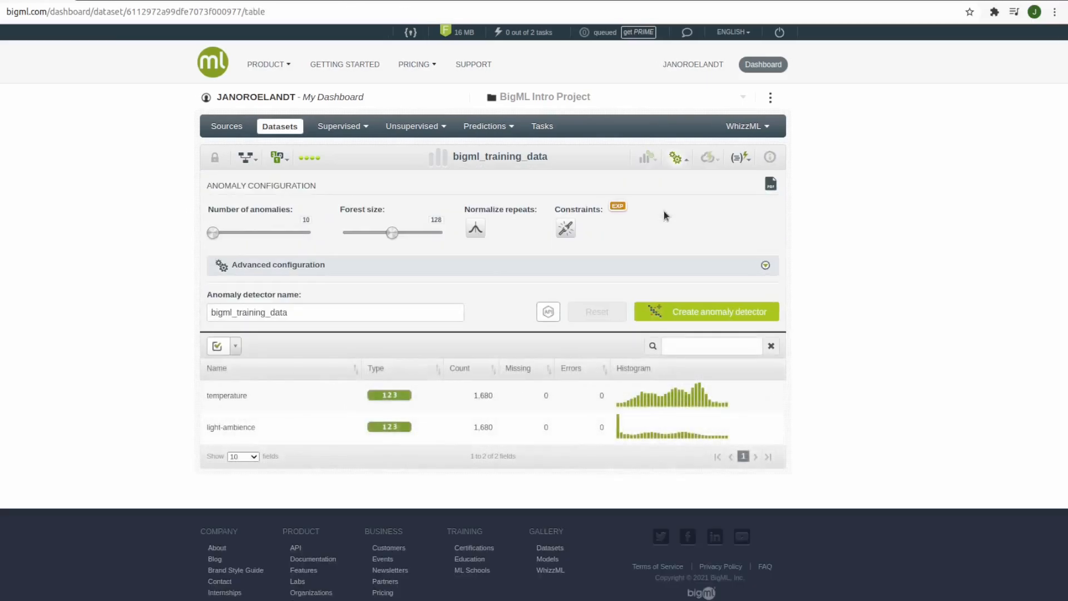
click(304, 220)
text(150)
click(501, 263)
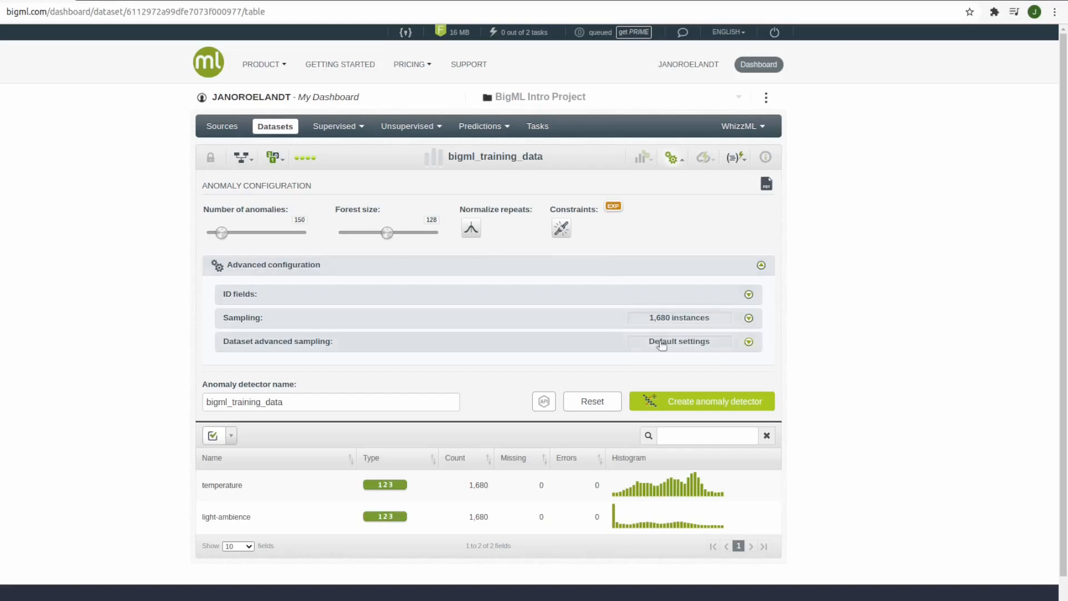
click(696, 403)
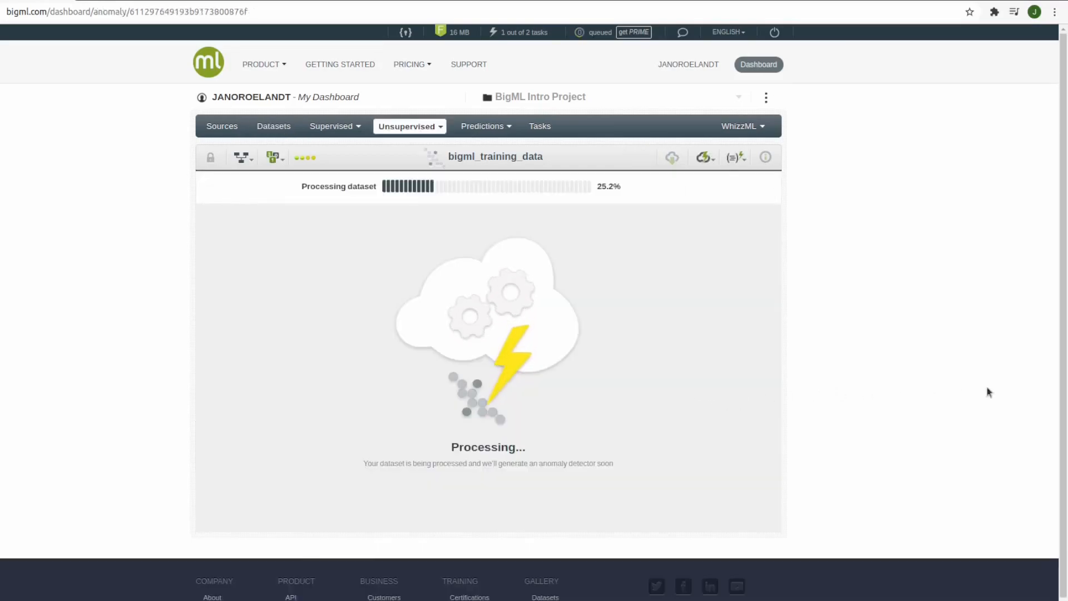
Copy the anomaly detector's ID from the page address and switch to the Jupyter notebook
double_click(228, 13)
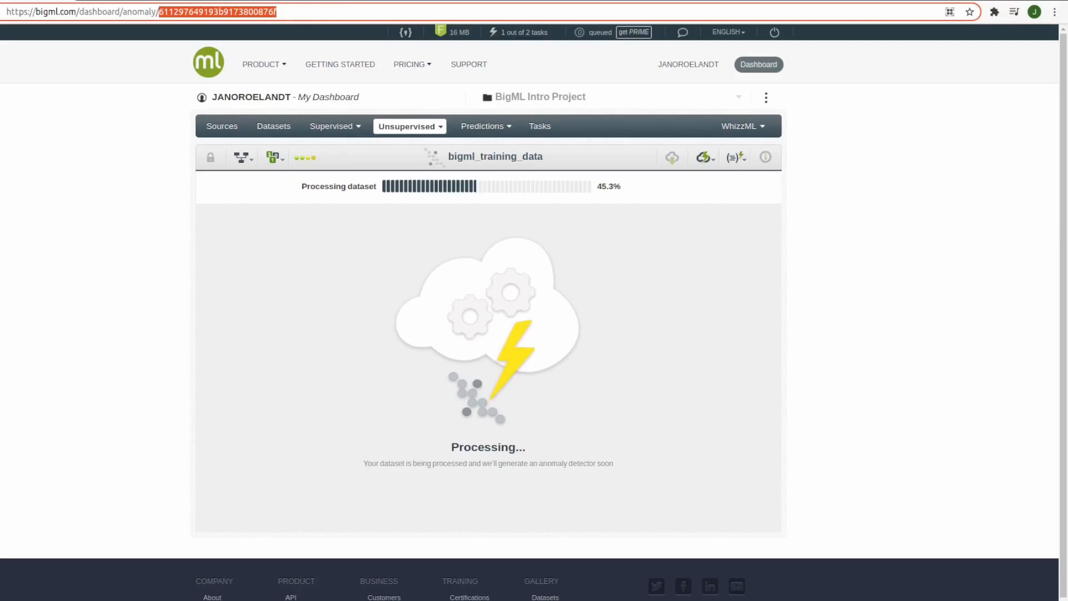
key(alt+Tab)
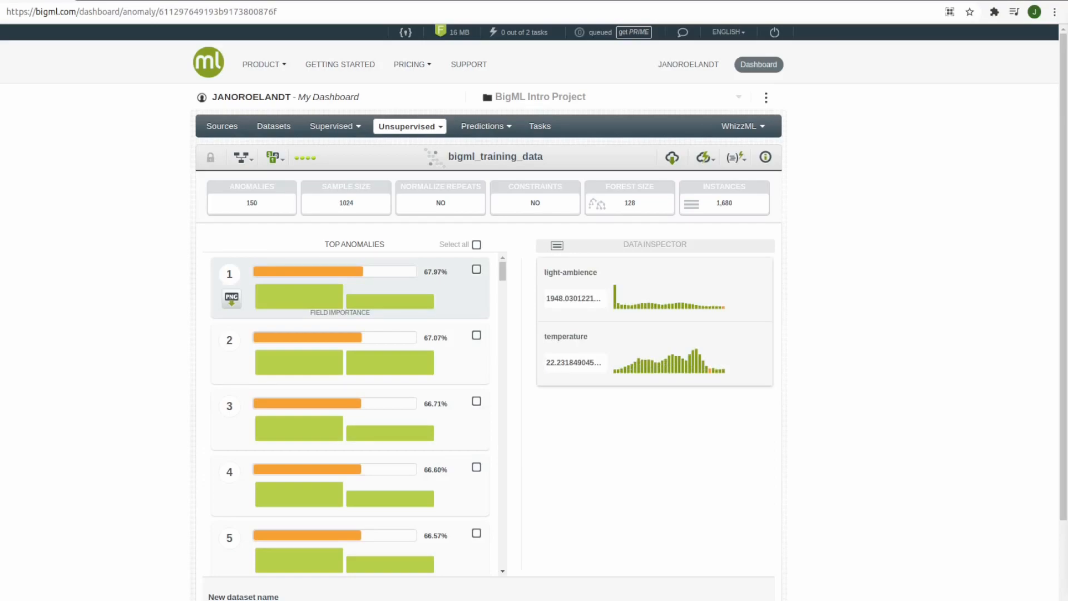
Compute an anomaly score with the detector in the BigML dashboard for temperature 19 and light-ambience 600
click(704, 159)
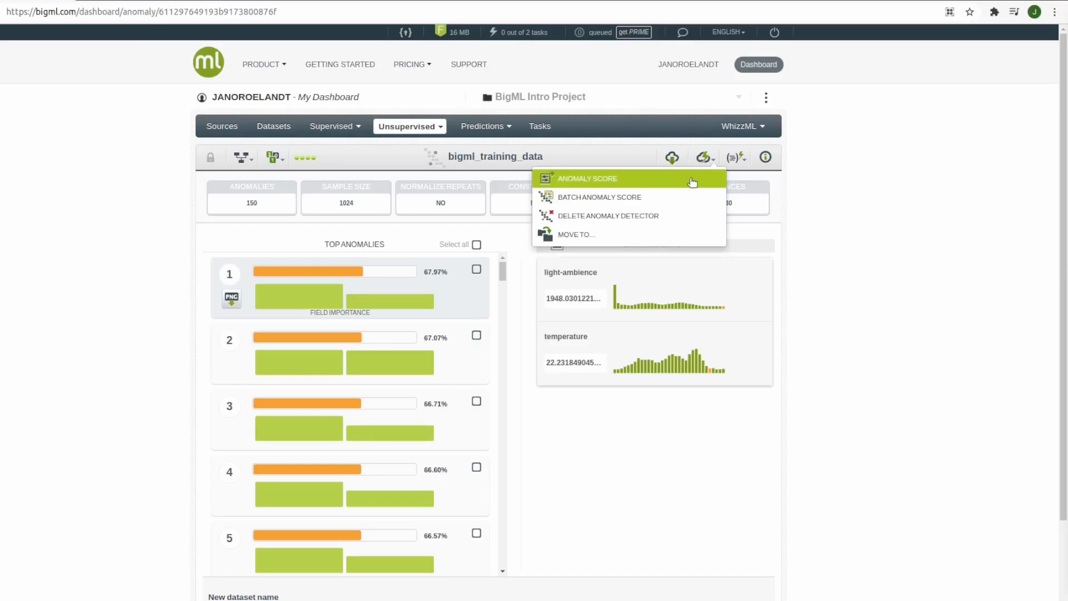
click(693, 181)
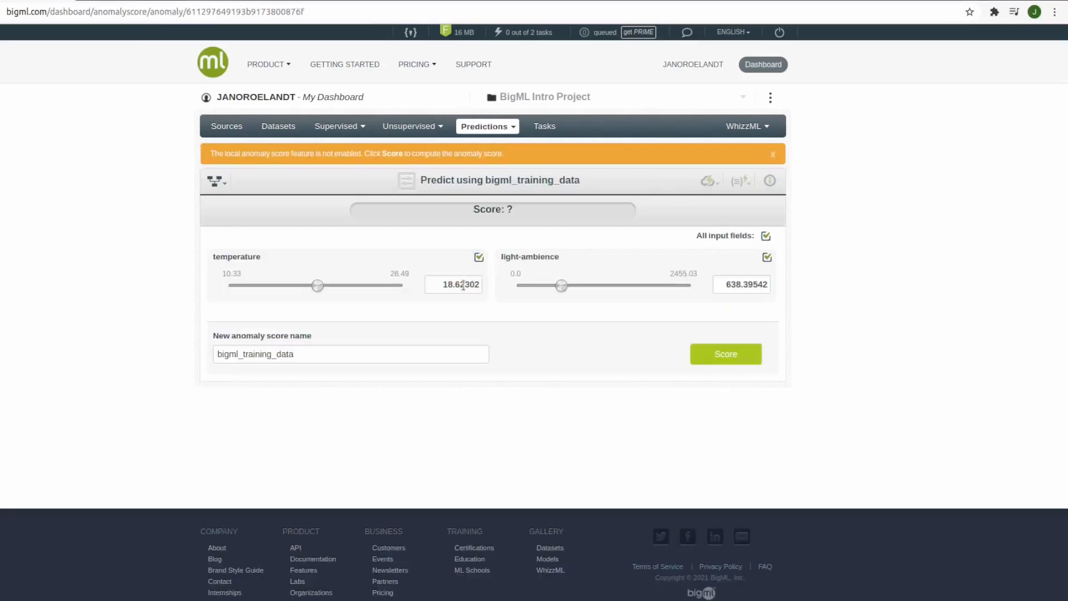
double_click(463, 286)
text(19)
double_click(729, 285)
text(600)
click(730, 353)
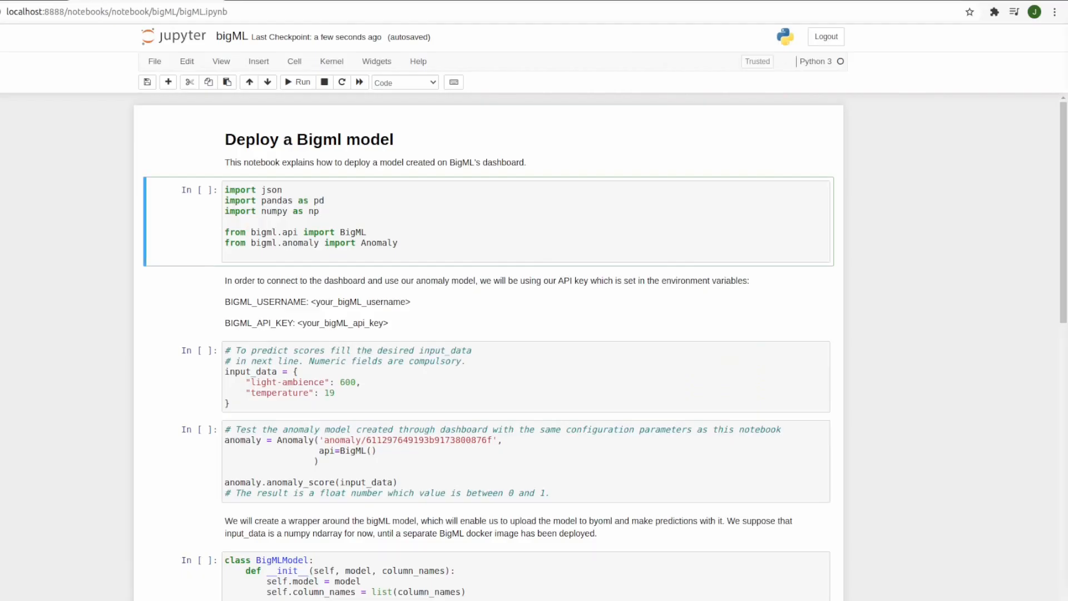
In the bigML Jupyter notebook, run the cells from the imports through the anomaly score test of input_data
click(788, 201)
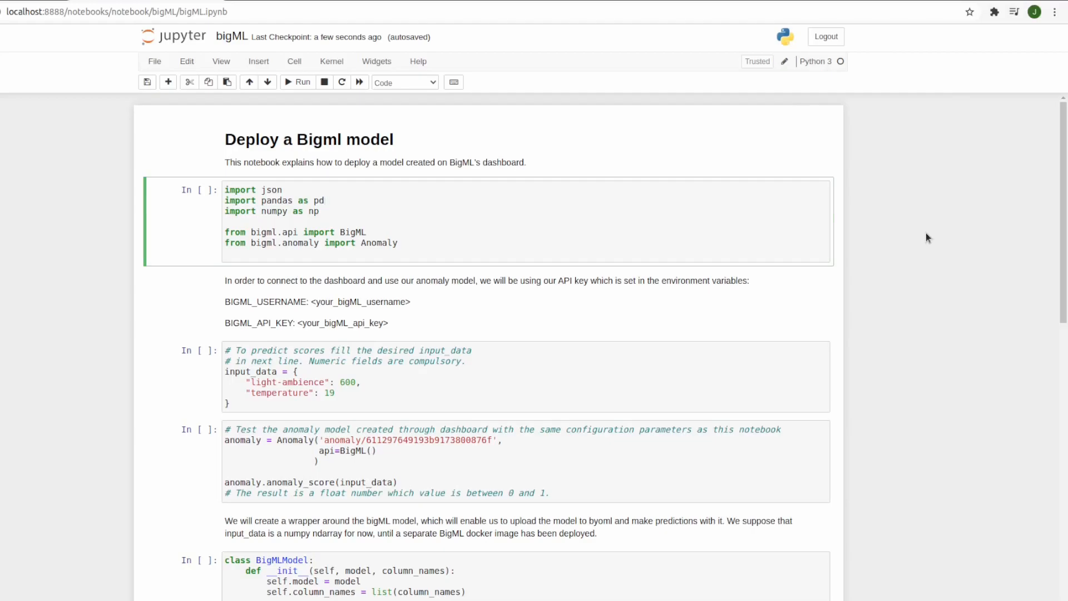
key(shift+Return)
key(shift+Return)
key(shift+Return)
key(shift+Return)
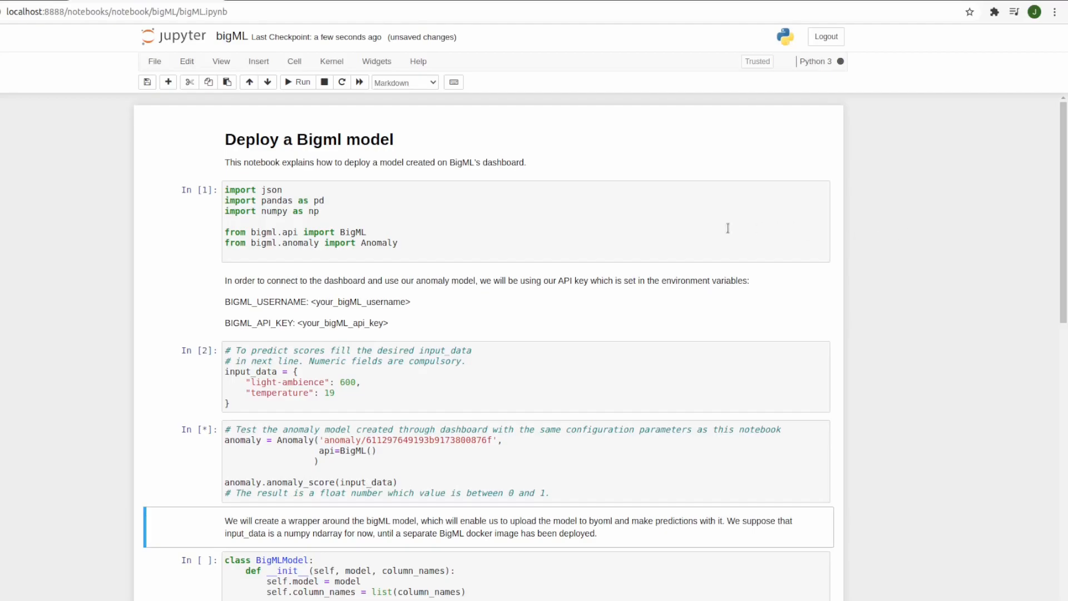
Review the BIGML_USERNAME and BIGML_API_KEY environment variable names and the input_data definition
drag(224, 301, 306, 302)
drag(224, 324, 293, 324)
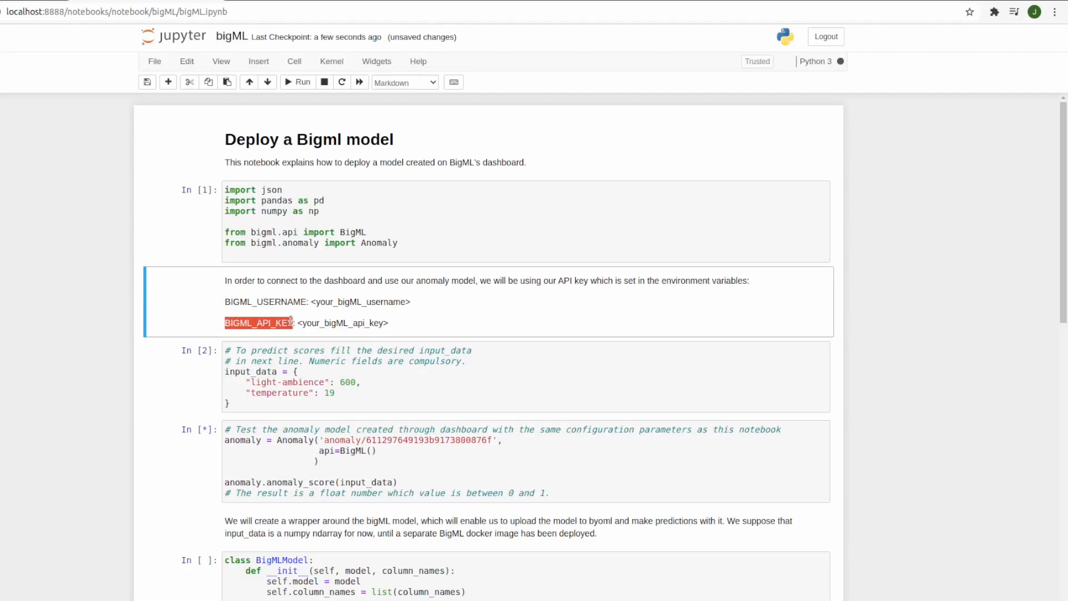
double_click(264, 372)
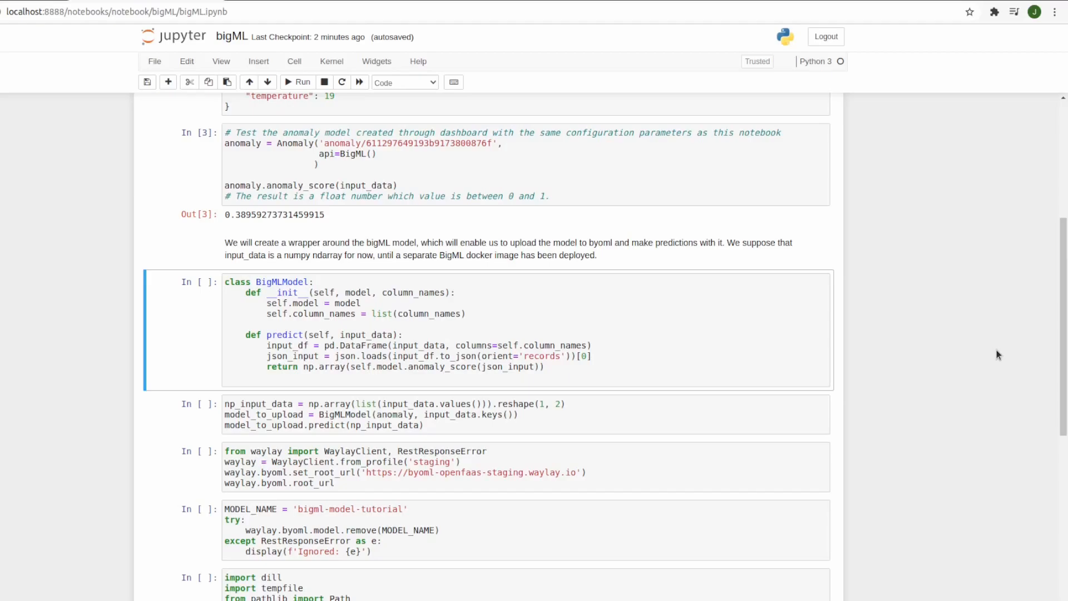
Run the cell defining the BigMLModel wrapper class and the cell testing its prediction on the numpy input
key(shift+Return)
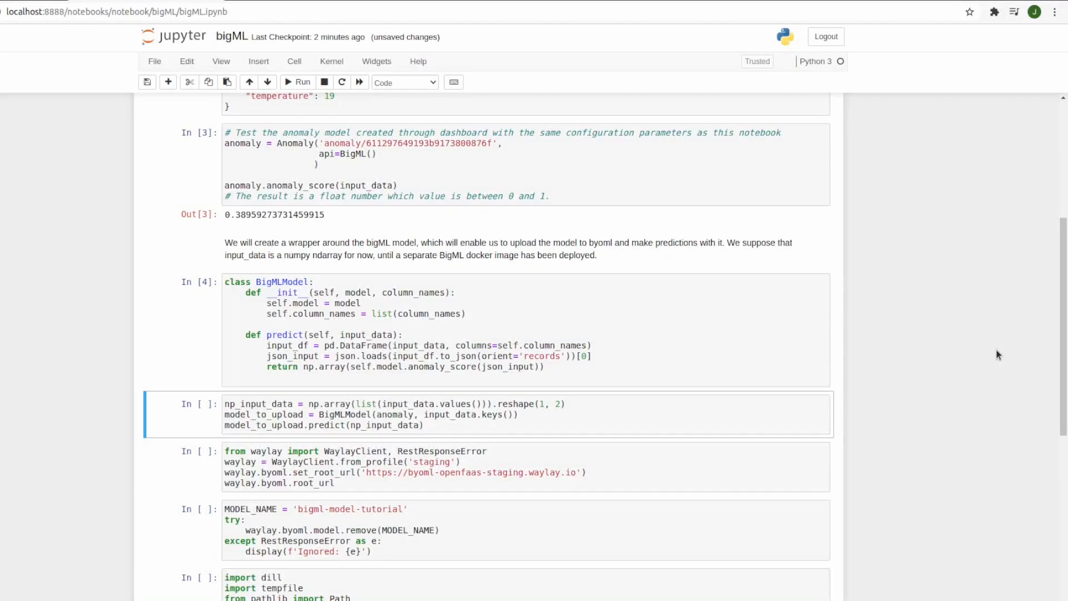
key(shift+Return)
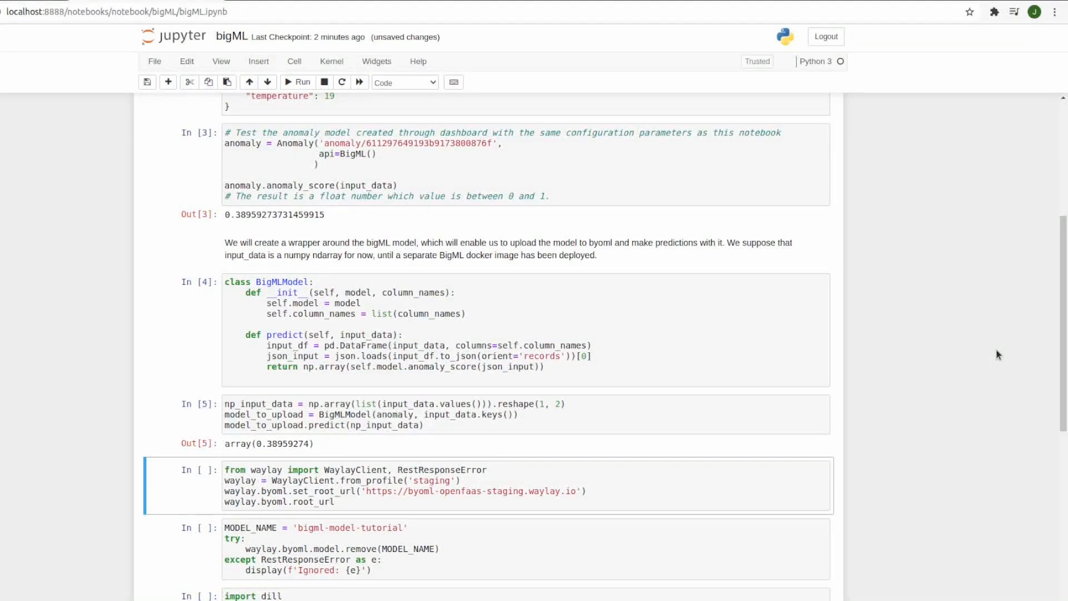
Run the cells that connect the Waylay client to the staging profile and remove any existing bigml-model-tutorial model
scroll(997, 354, down, 4)
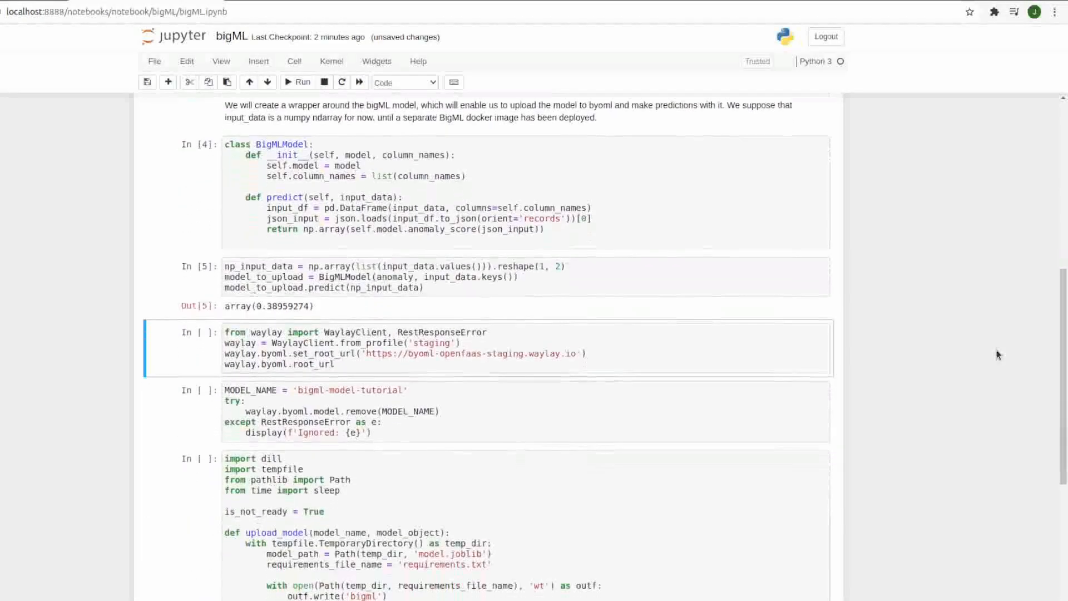
scroll(997, 354, down, 1)
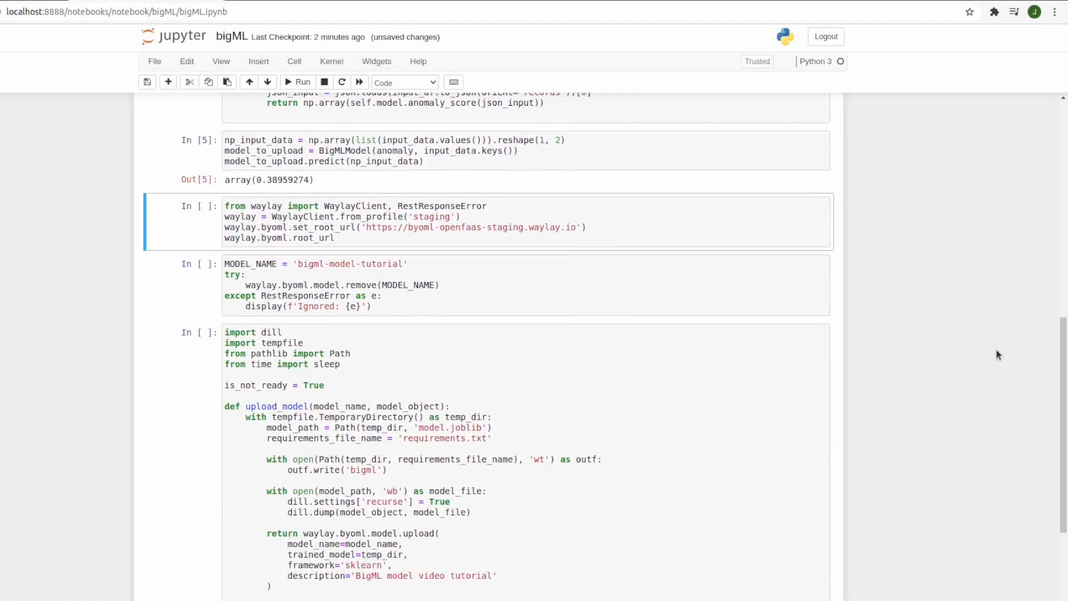
key(shift+Return)
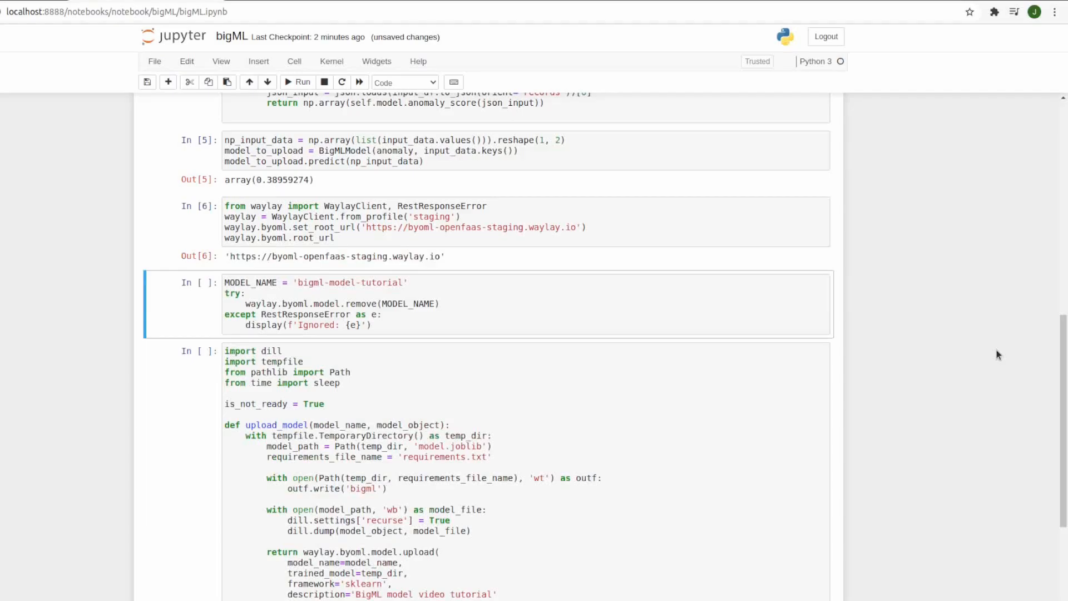
key(shift+Return)
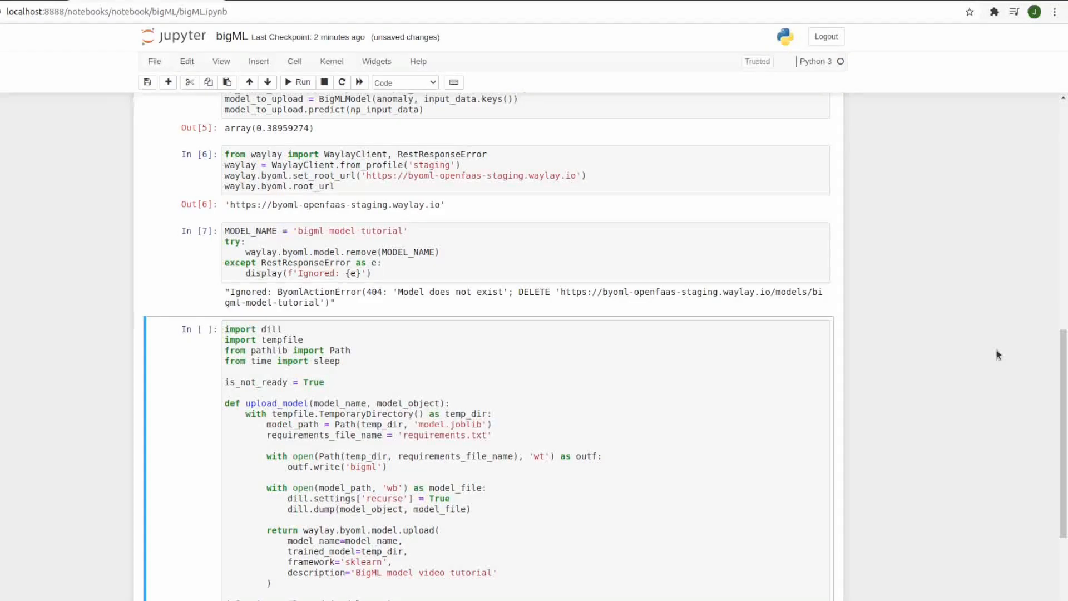
Examine the upload_model cell, focusing on the dill import and the code that writes the requirements file
scroll(997, 354, down, 2)
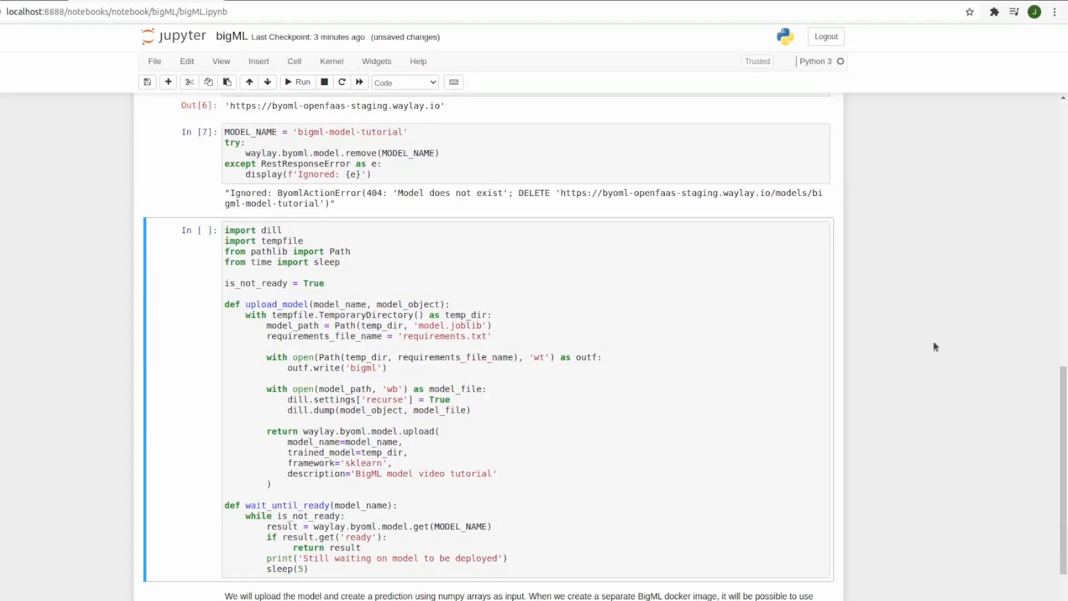
double_click(277, 230)
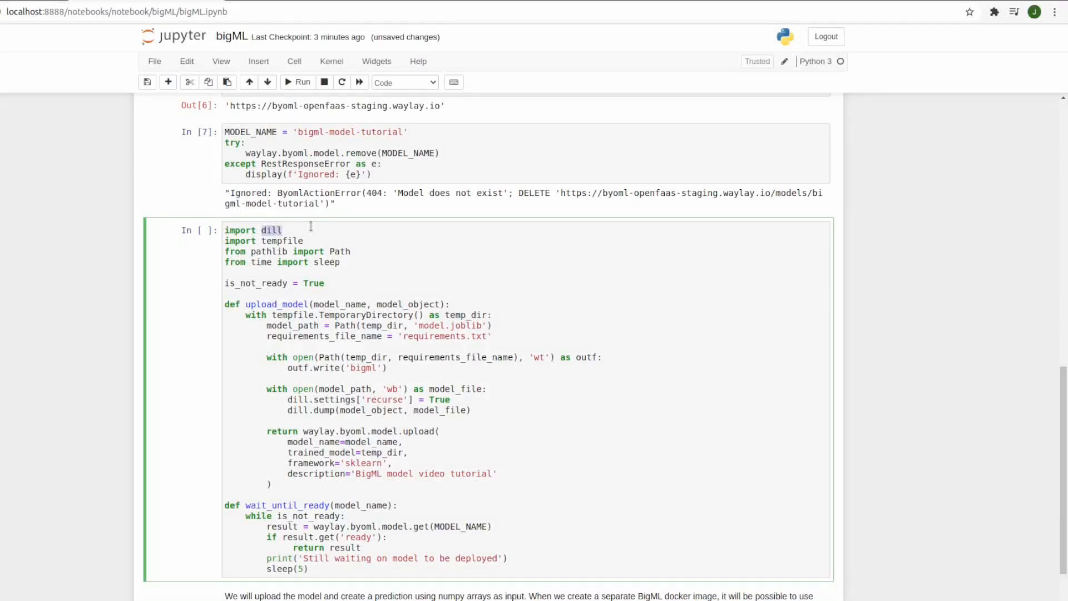
double_click(442, 357)
click(439, 368)
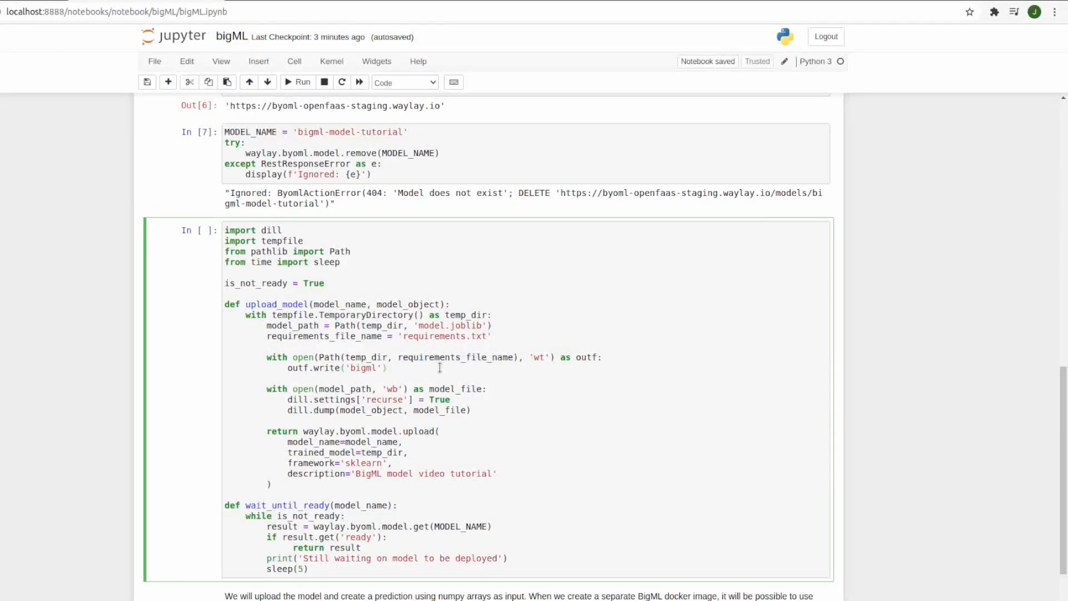
Review the waylay.byoml.model.upload call and the wait_until_ready function, and run the cell defining upload_model and wait_until_ready
double_click(428, 431)
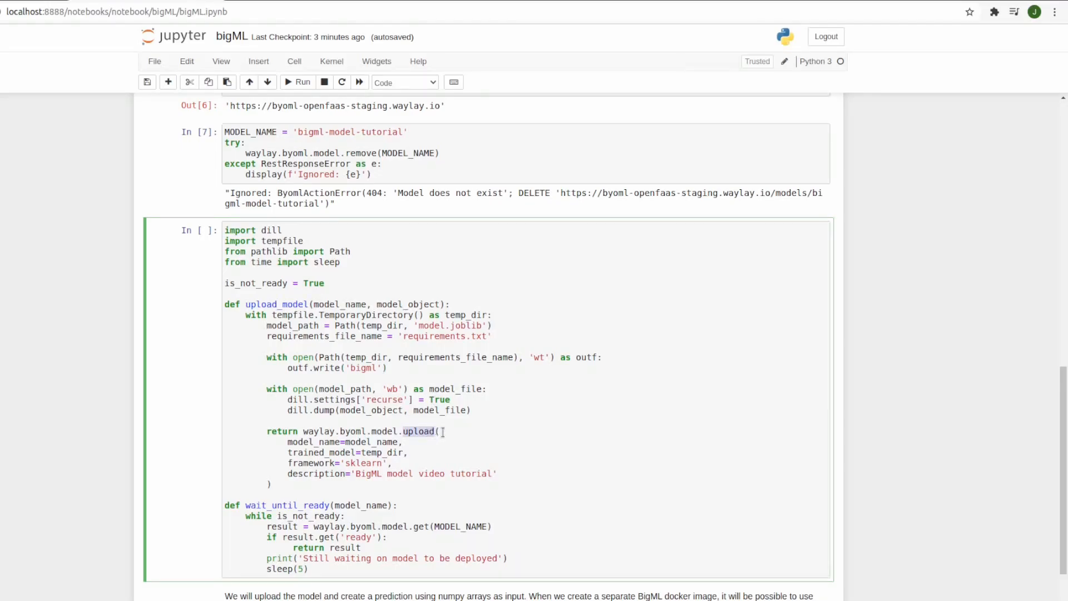
click(443, 432)
scroll(422, 437, down, 2)
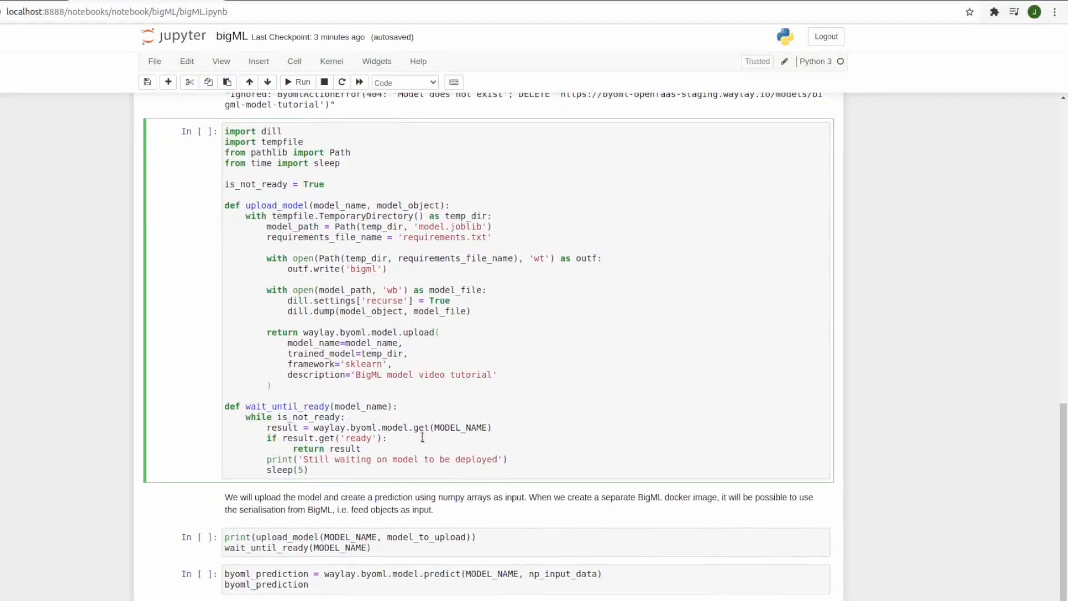
double_click(320, 406)
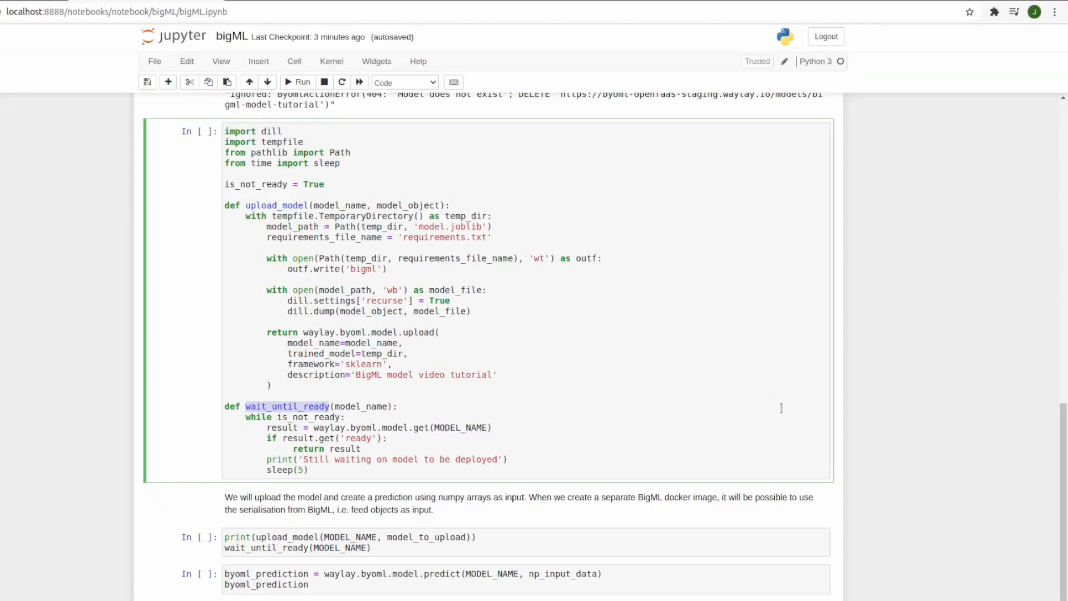
click(793, 410)
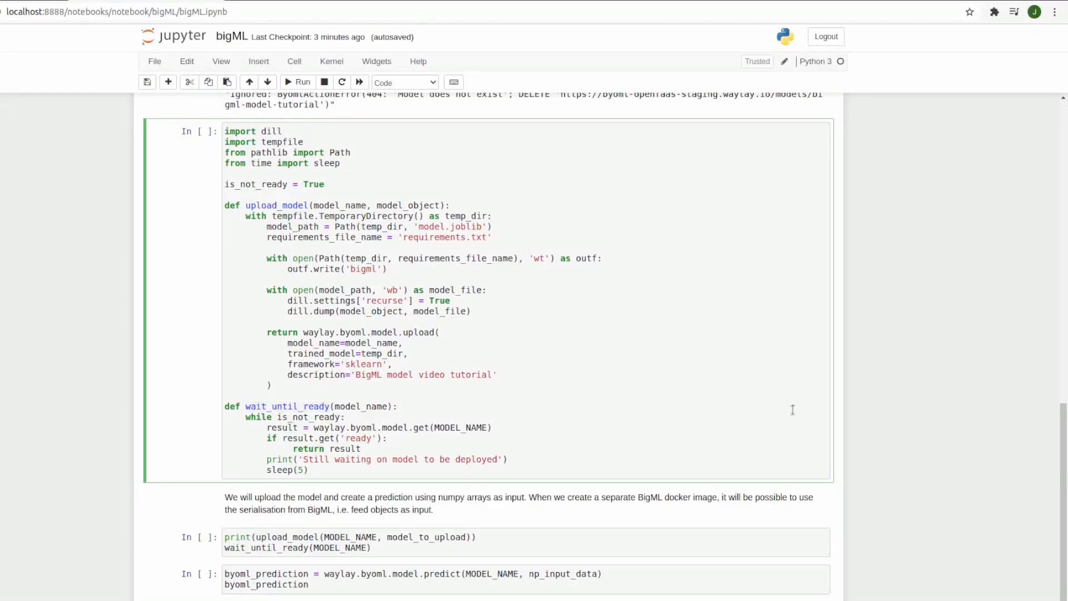
key(ctrl+Return)
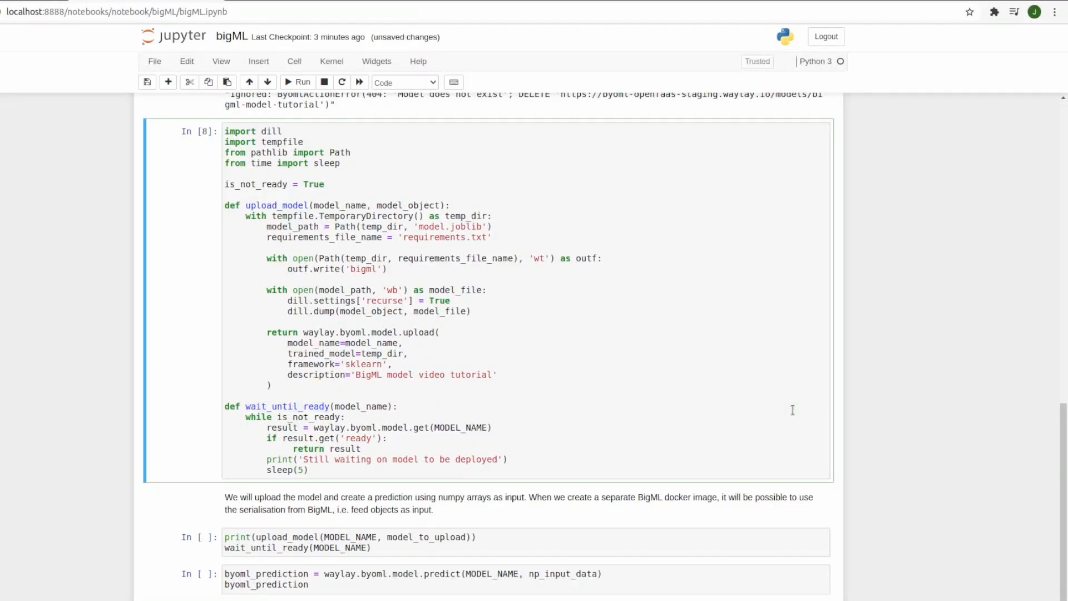
Run the cell that uploads model_to_upload and waits for its deployment, and run the byoml_prediction cell on np_input_data
key(shift+Return)
key(shift+Return)
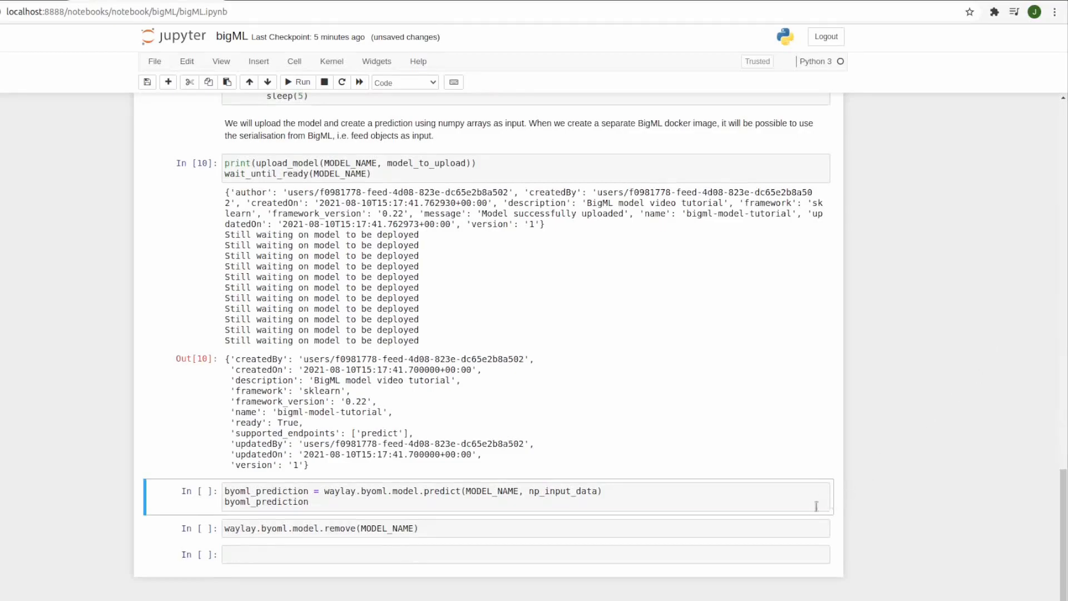
click(815, 504)
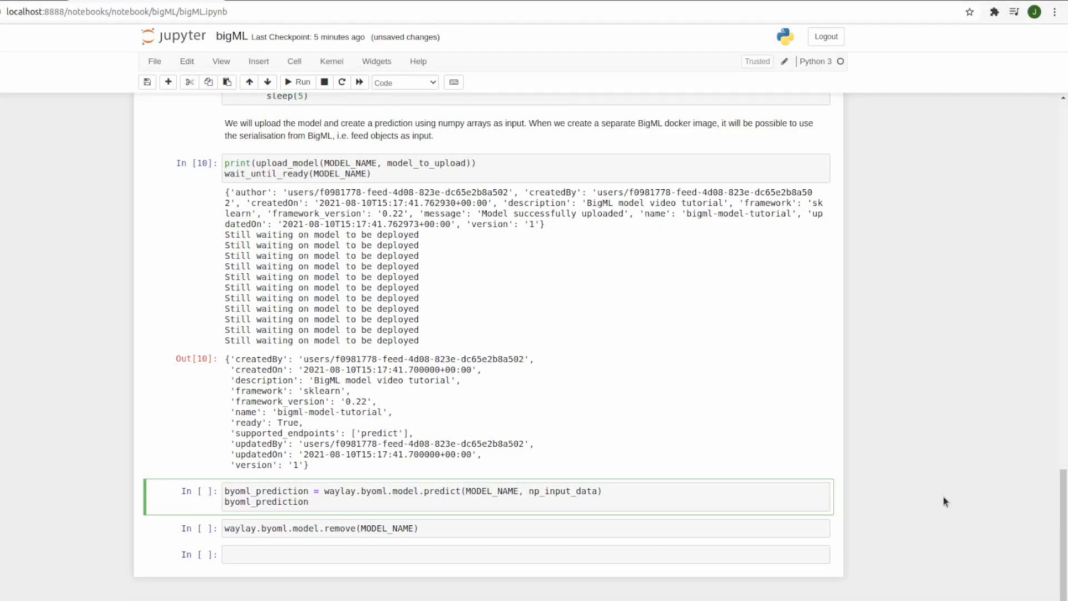
key(shift+Return)
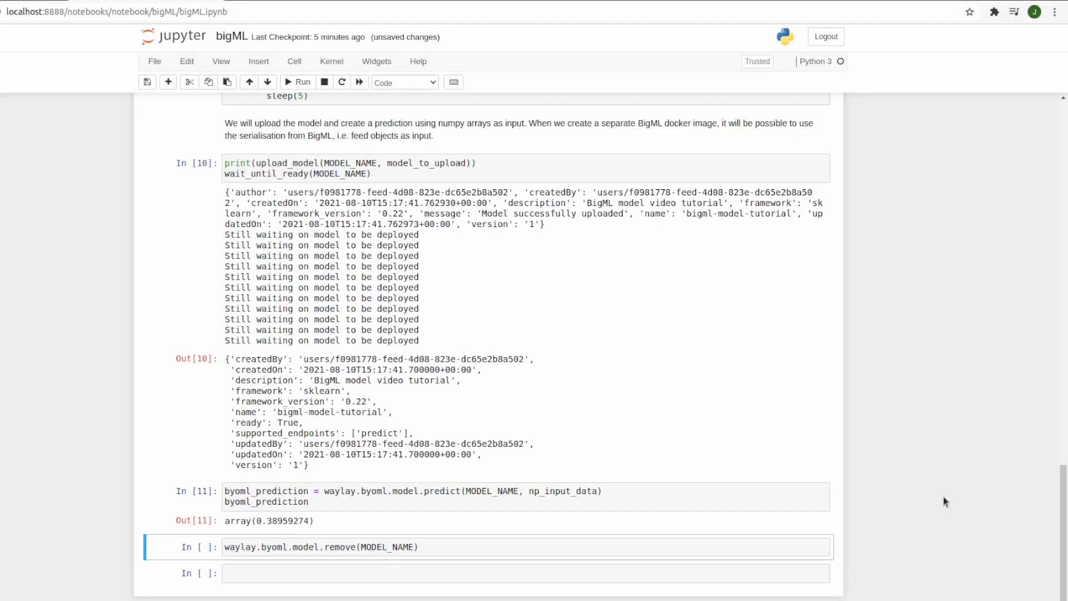